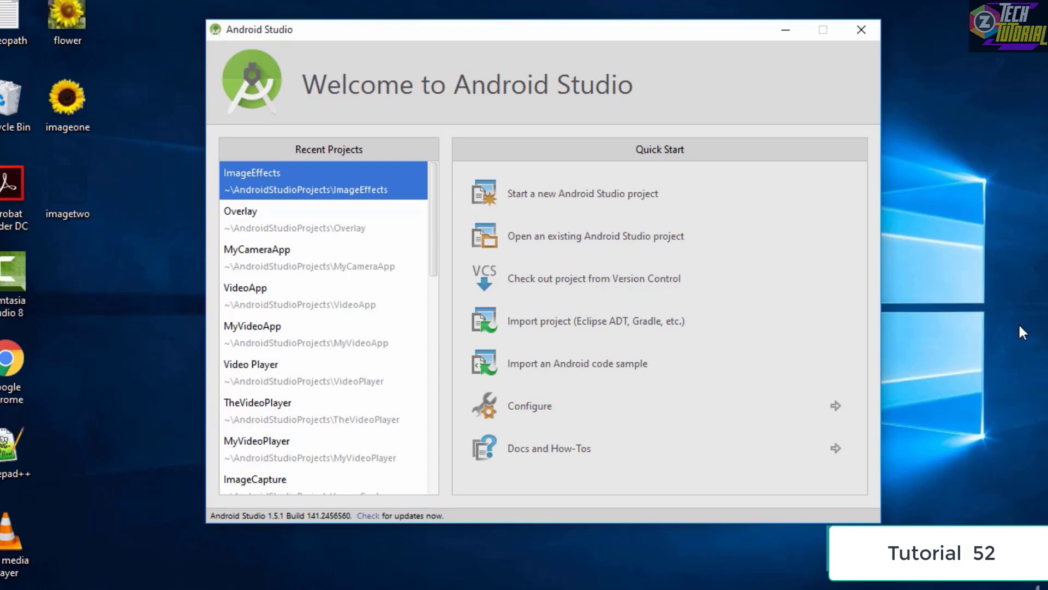
# - Create the NotifyApp phone-and-tablet project with a blank MainActivity and default settings
pyautogui.click(546, 205)
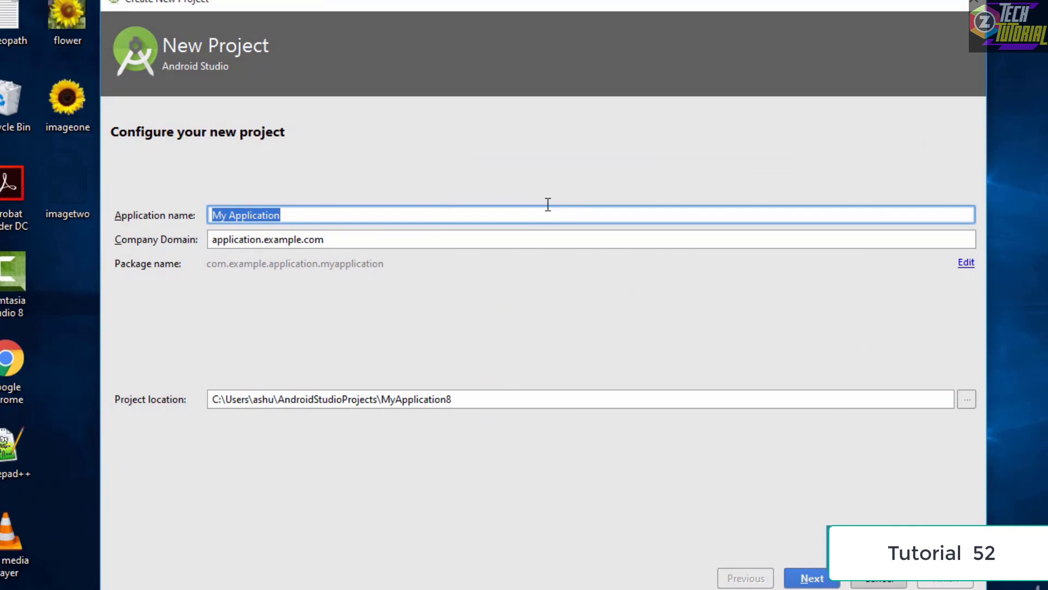
pyautogui.write('Noti')
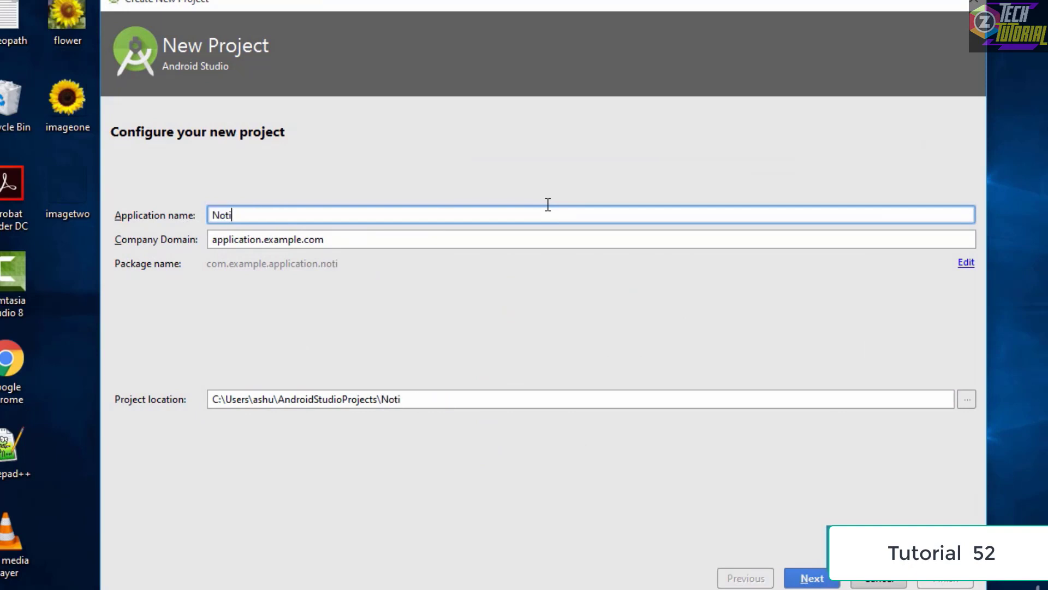
pyautogui.write('fyApp')
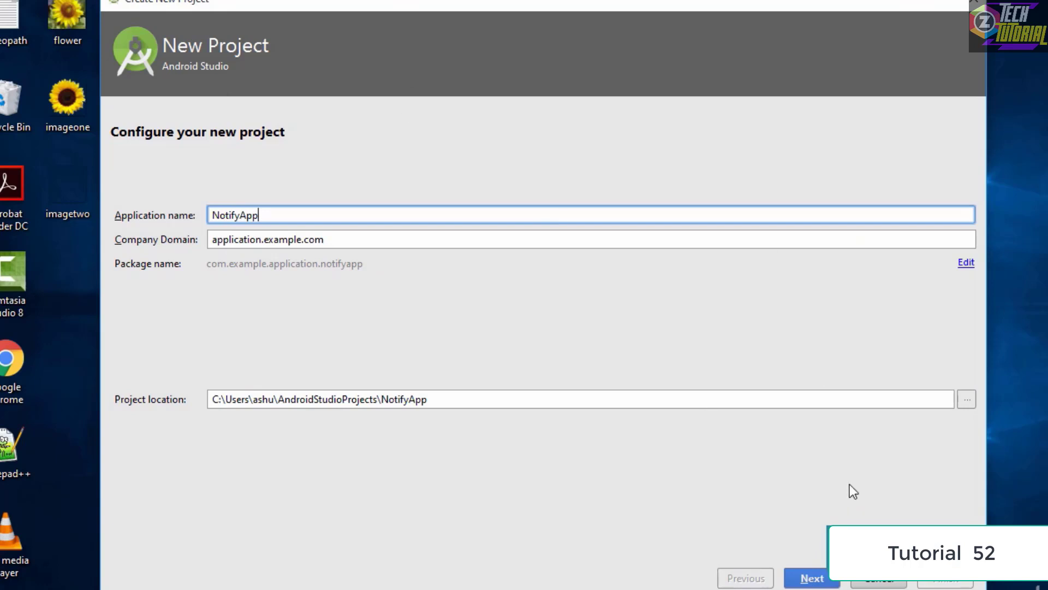
pyautogui.click(798, 580)
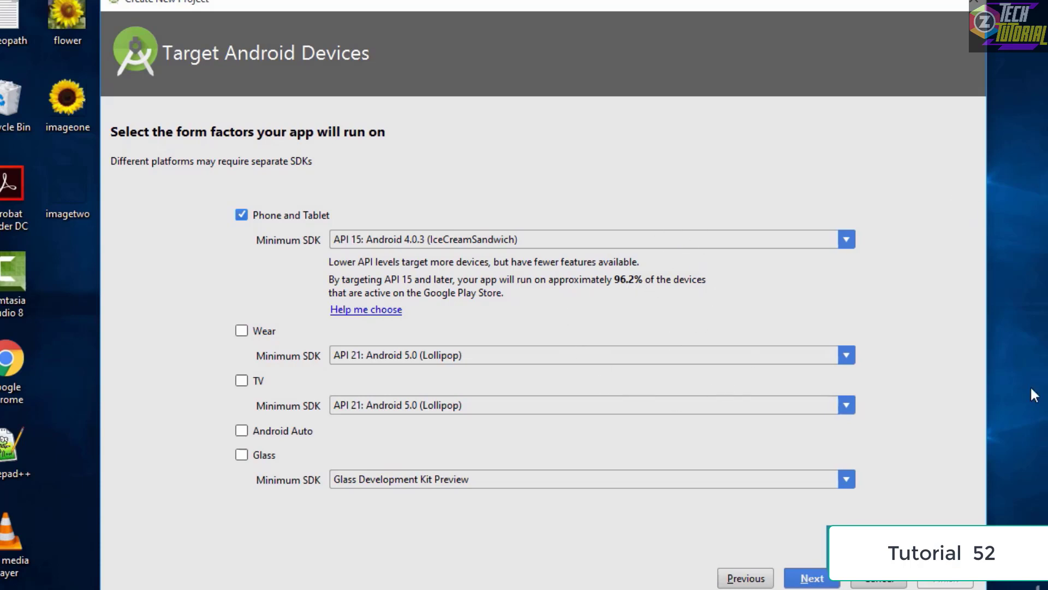
pyautogui.click(813, 581)
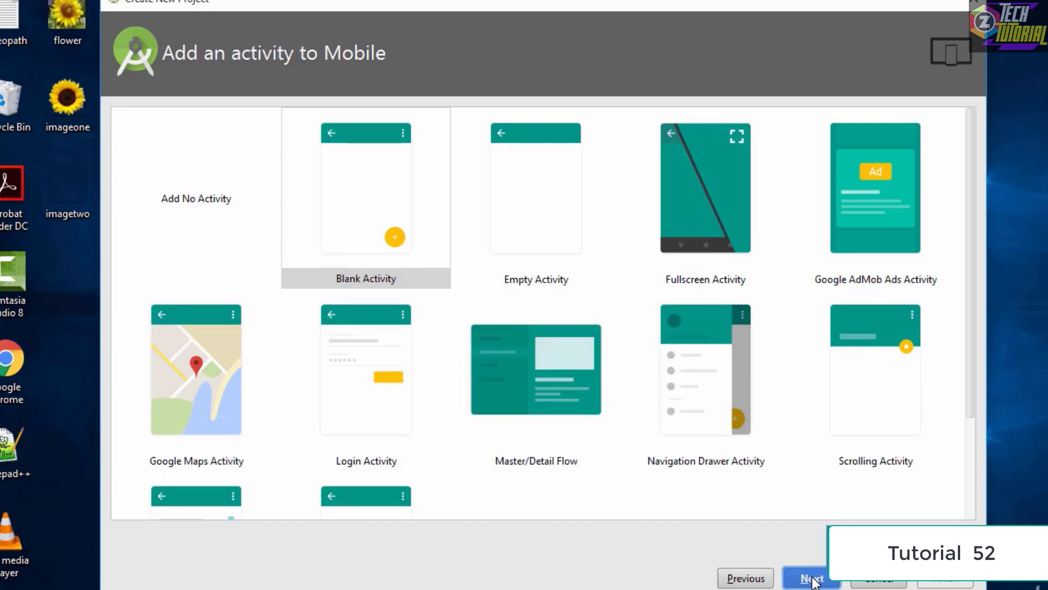
pyautogui.click(840, 581)
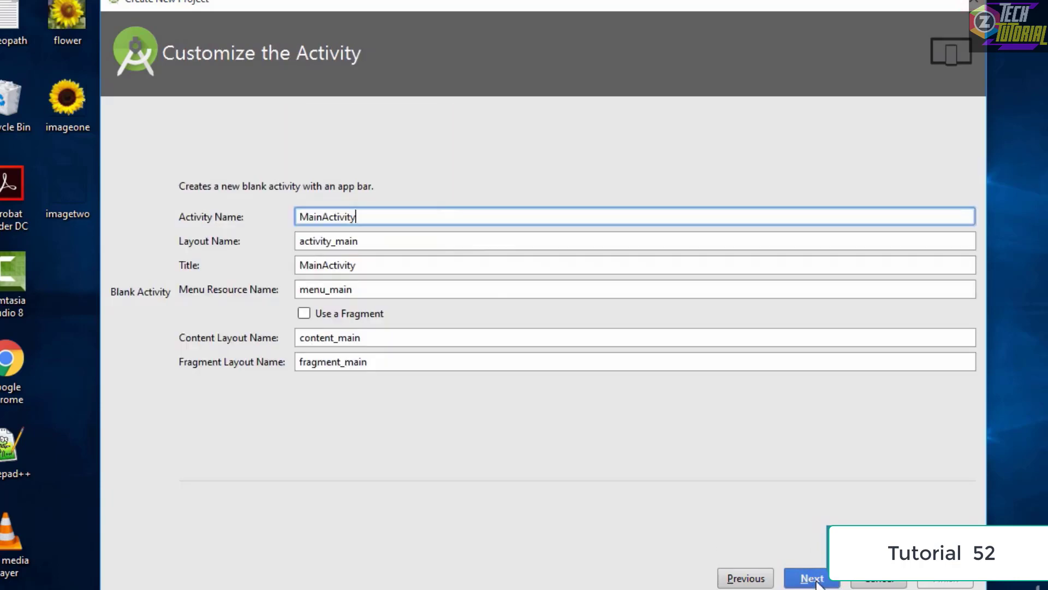
pyautogui.click(936, 577)
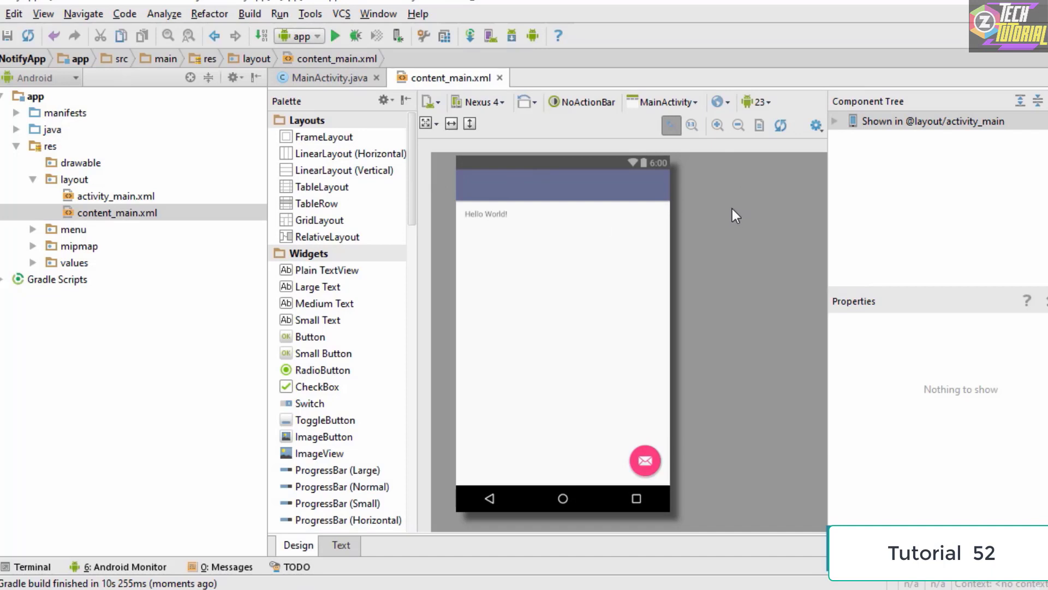
# - Drop a Button into the centre of the layout and relabel it 'Notify Me'
pyautogui.moveTo(298, 338); pyautogui.dragTo(560, 352)
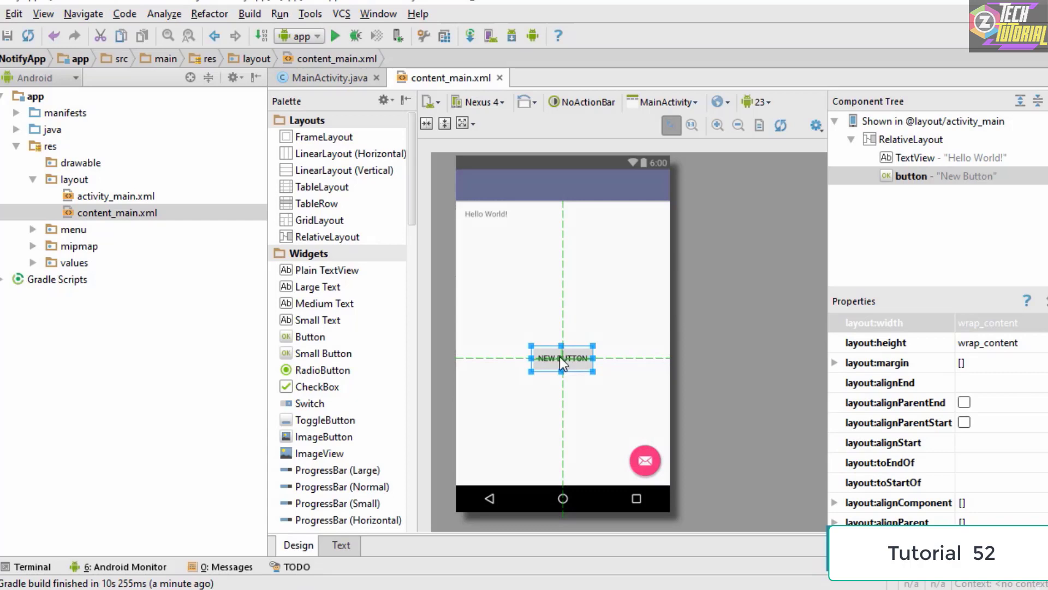
pyautogui.scroll(-5, 903, 367)
pyautogui.scroll(3, 942, 393)
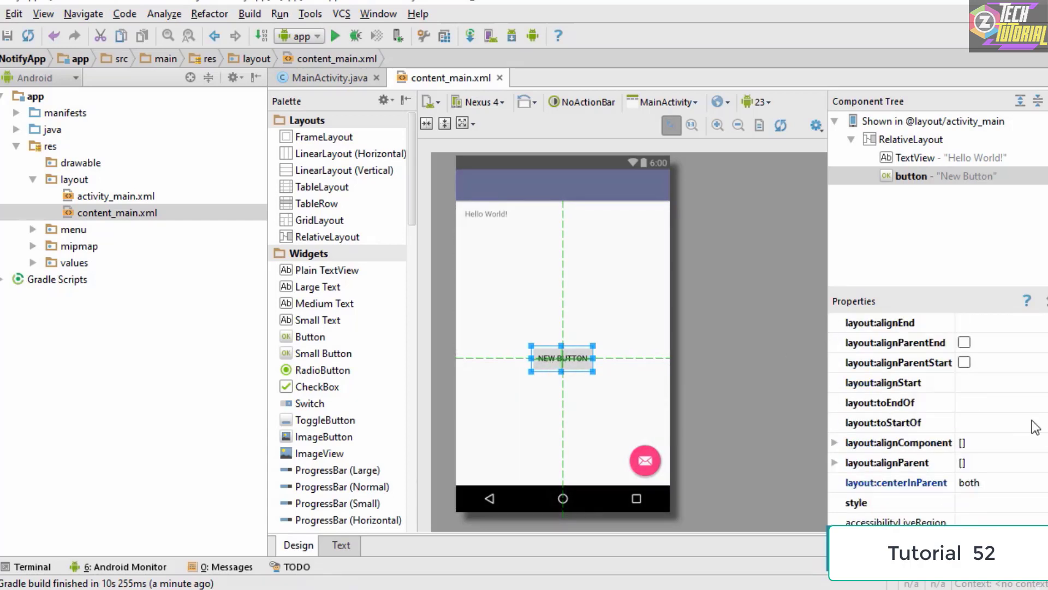
pyautogui.scroll(-4, 1002, 430)
pyautogui.scroll(-5, 1002, 430)
pyautogui.click(991, 463)
pyautogui.moveTo(983, 463); pyautogui.dragTo(1024, 461)
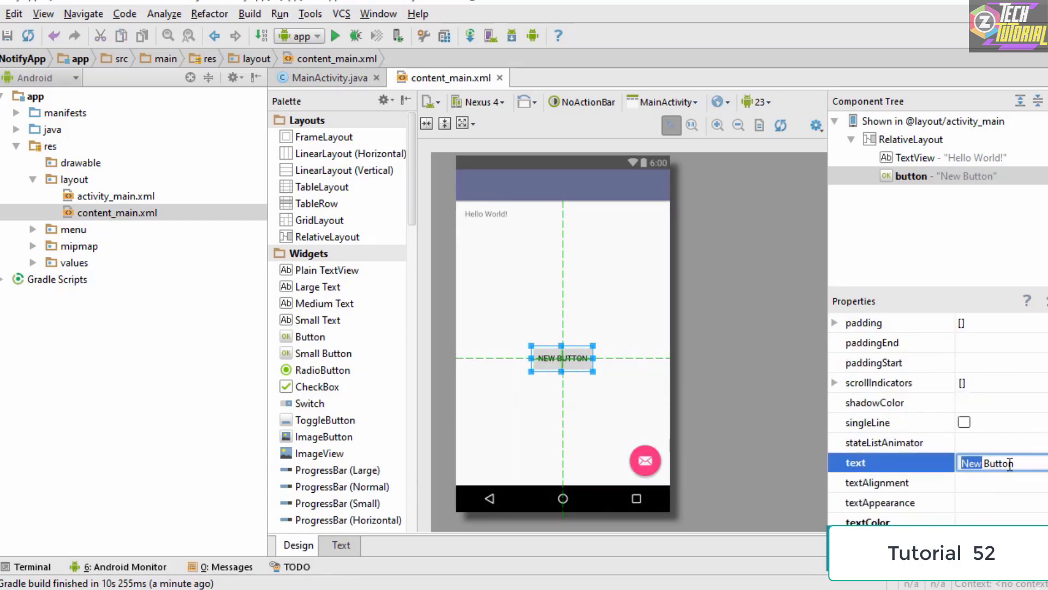
pyautogui.press('BackSpace')
pyautogui.press('BackSpace')
pyautogui.press('BackSpace')
pyautogui.write('Notify ')
pyautogui.write('Me')
pyautogui.press('Return')
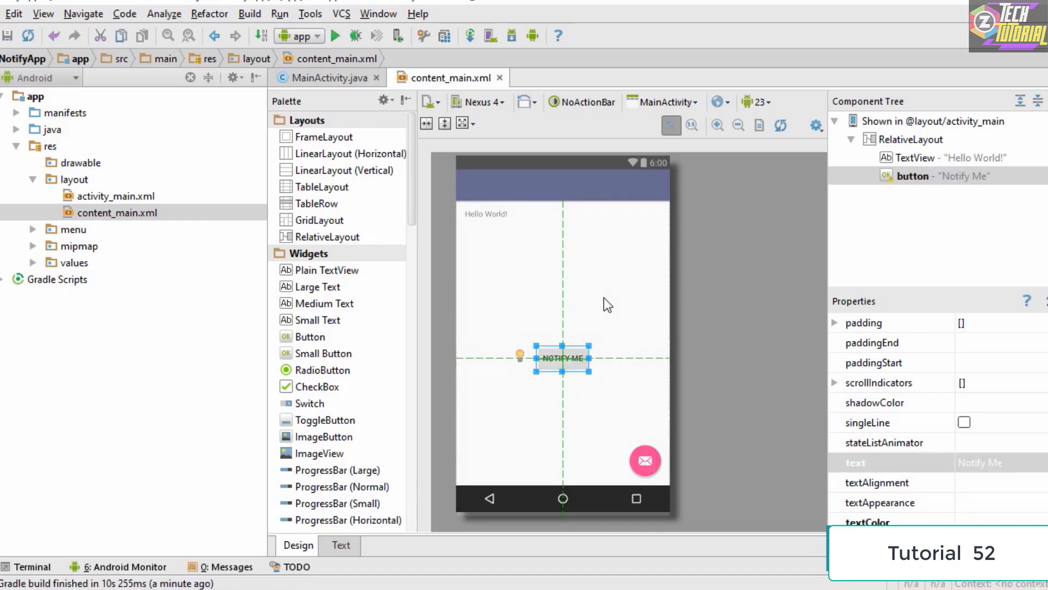
# - Give the Notify Me button the id myButton and the onClick handler myButtonClicked
pyautogui.click(604, 297)
pyautogui.click(578, 363)
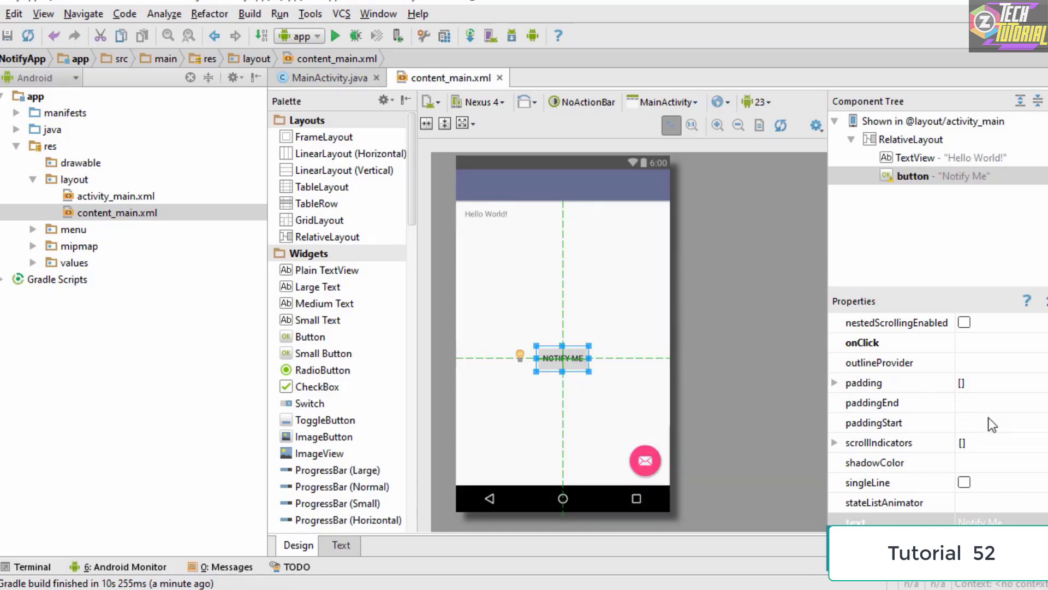
pyautogui.scroll(-3, 996, 420)
pyautogui.scroll(5, 985, 415)
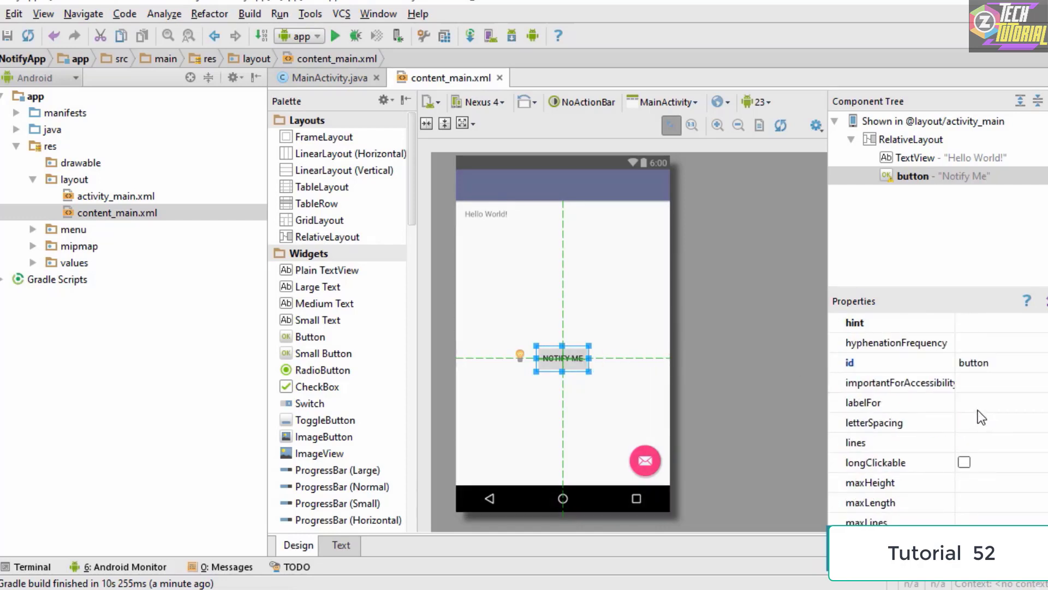
pyautogui.click(981, 362)
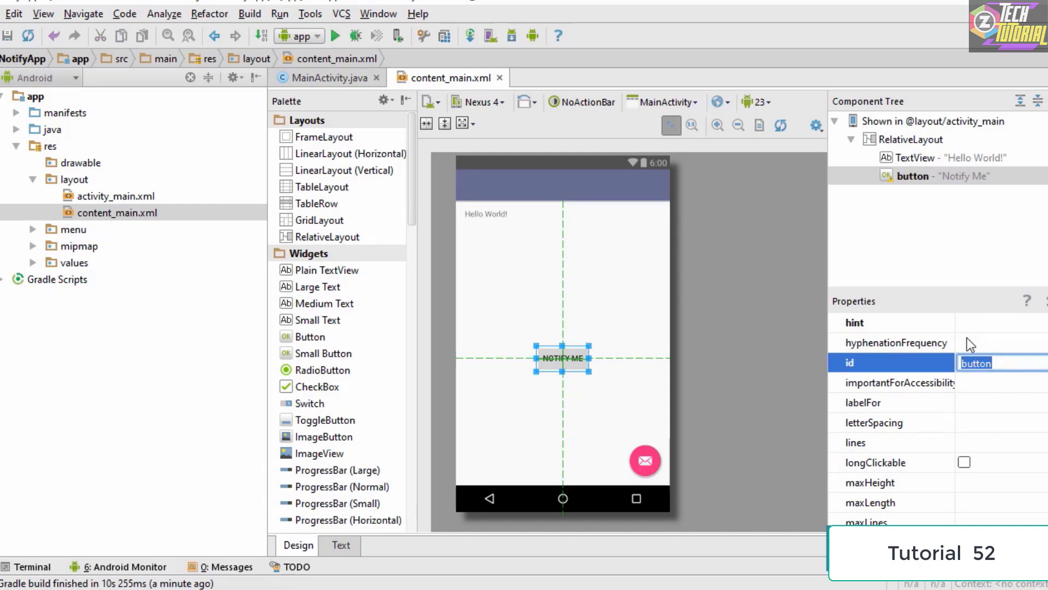
pyautogui.write('myB')
pyautogui.write('utton')
pyautogui.press('Return')
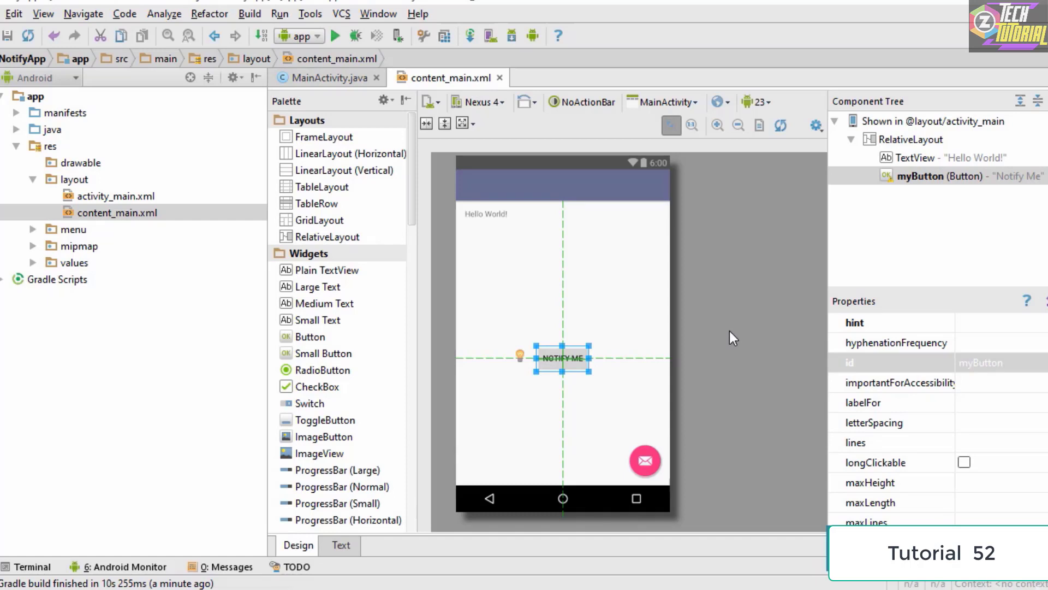
pyautogui.scroll(-2, 961, 412)
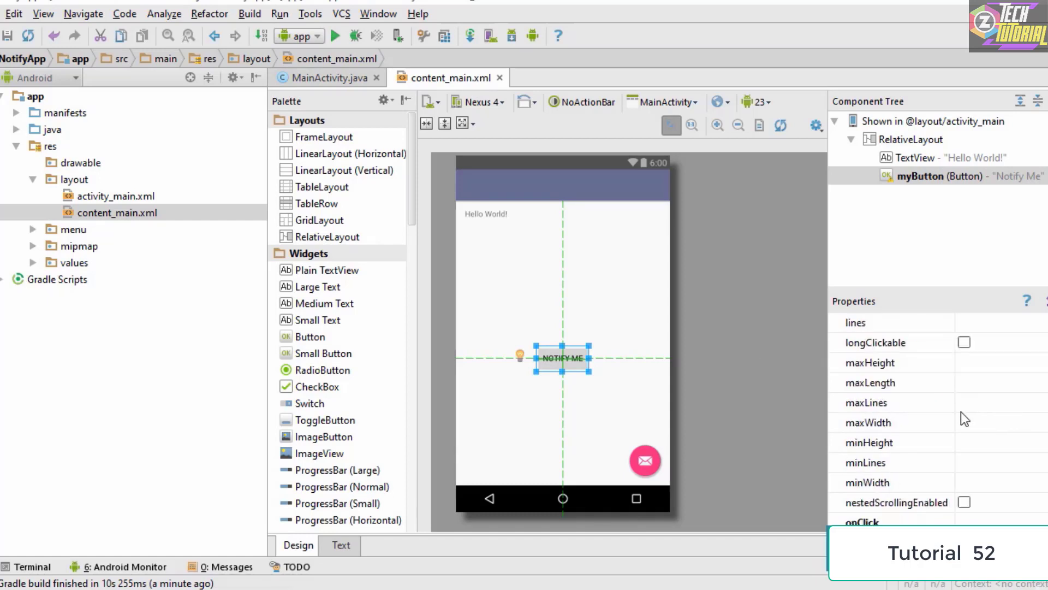
pyautogui.scroll(-3, 956, 414)
pyautogui.scroll(-4, 951, 416)
pyautogui.scroll(3, 951, 415)
pyautogui.click(1027, 343)
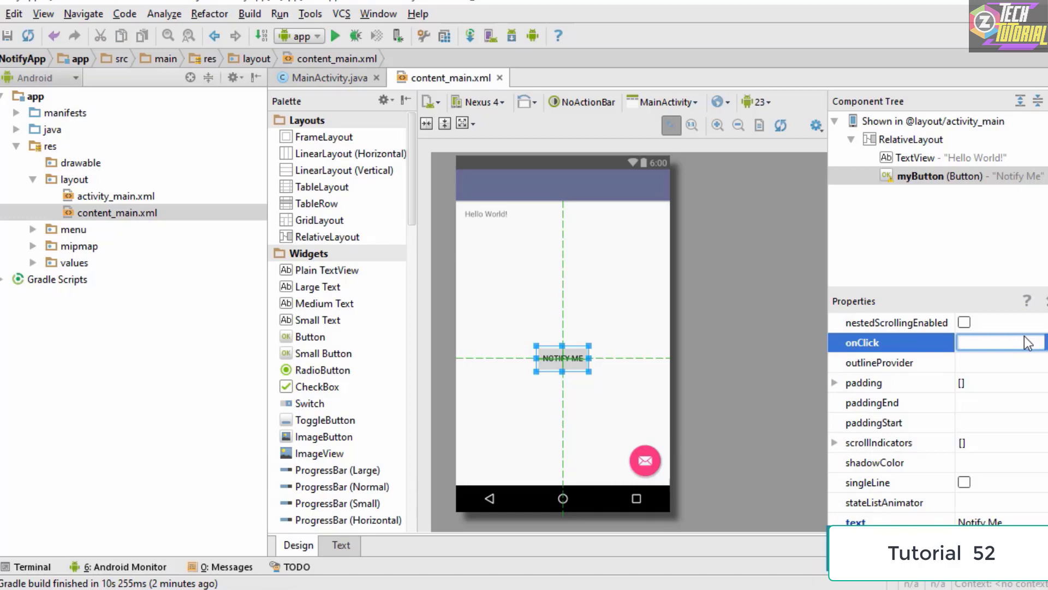
pyautogui.write('my')
pyautogui.write('Button')
pyautogui.write('Clicked')
pyautogui.press('Return')
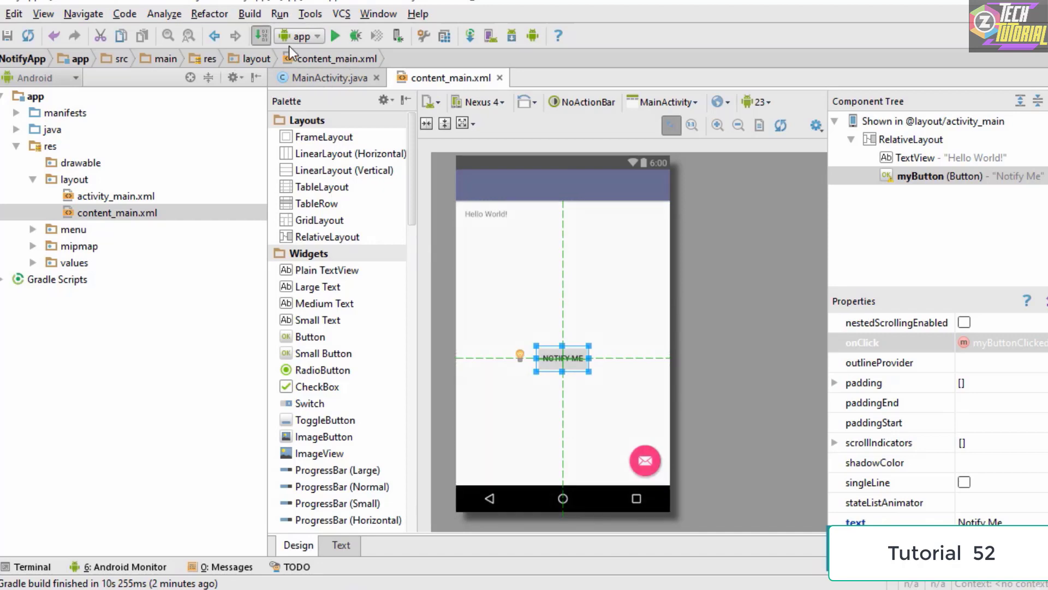
# - Switch to MainActivity.java and insert blank lines above the onCreate override
pyautogui.click(322, 78)
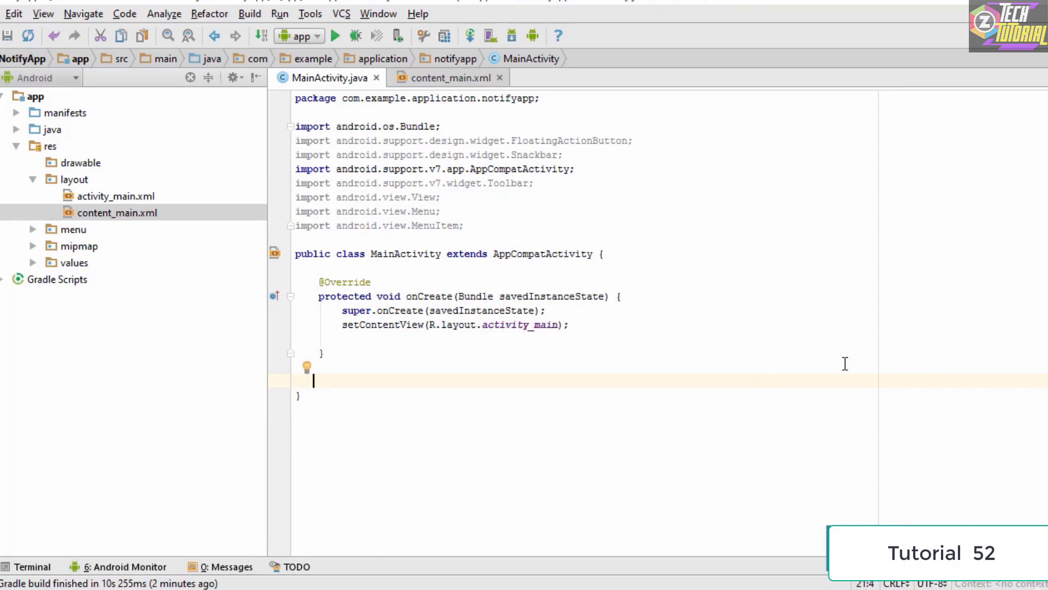
pyautogui.click(351, 268)
pyautogui.press('Return')
pyautogui.press('Return')
pyautogui.press('Return')
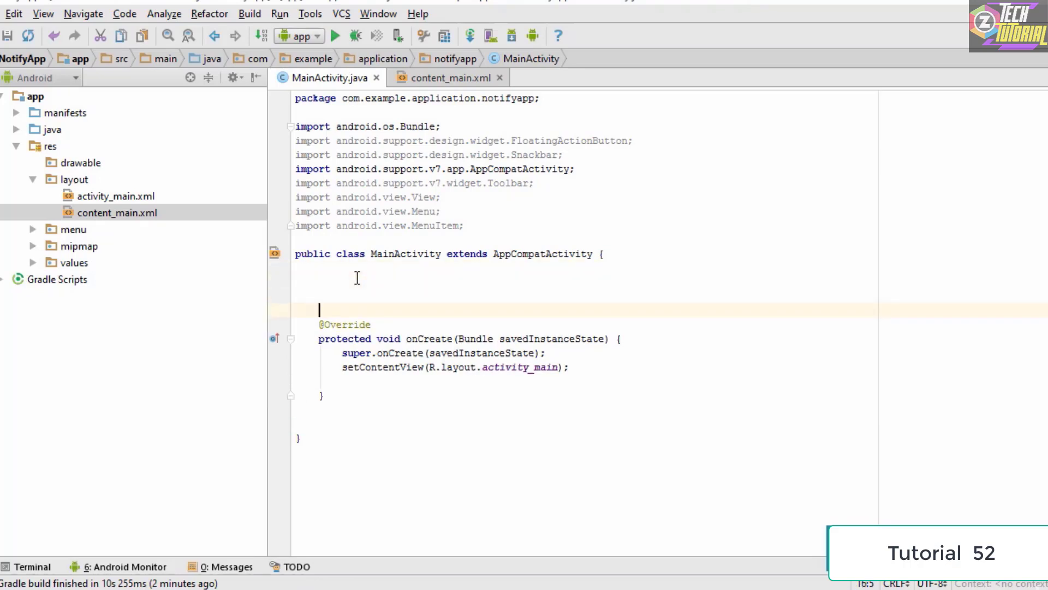
pyautogui.press('Up')
pyautogui.write('Noti')
# - Declare the field 'NotificationCompat.Builder notification;' with the NotificationCompat import added
pyautogui.press('Down')
pyautogui.press('Down')
pyautogui.press('Return')
pyautogui.write('.')
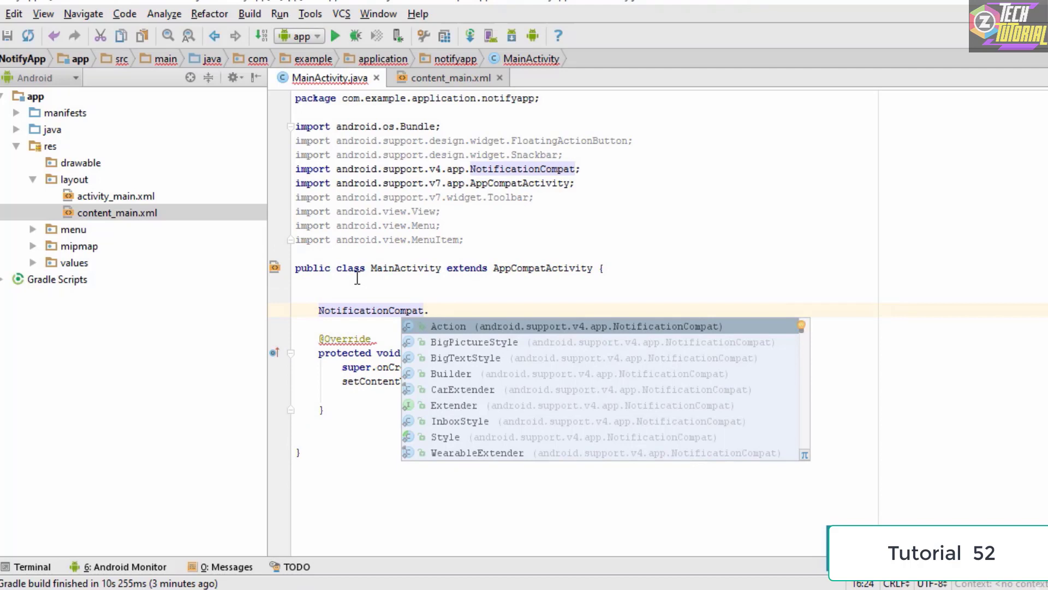
pyautogui.write('Bu')
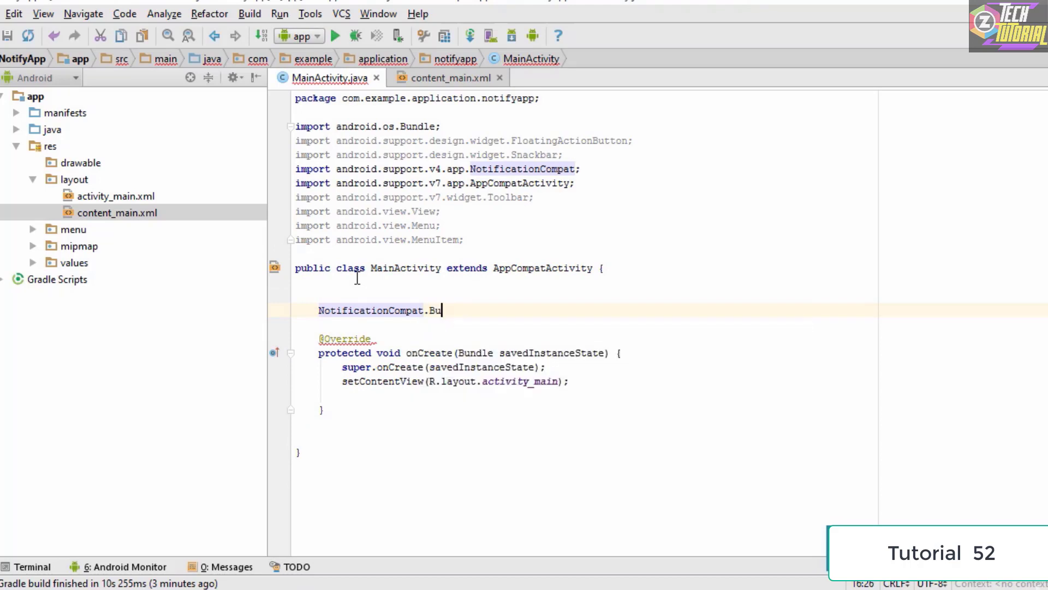
pyautogui.write('ilder')
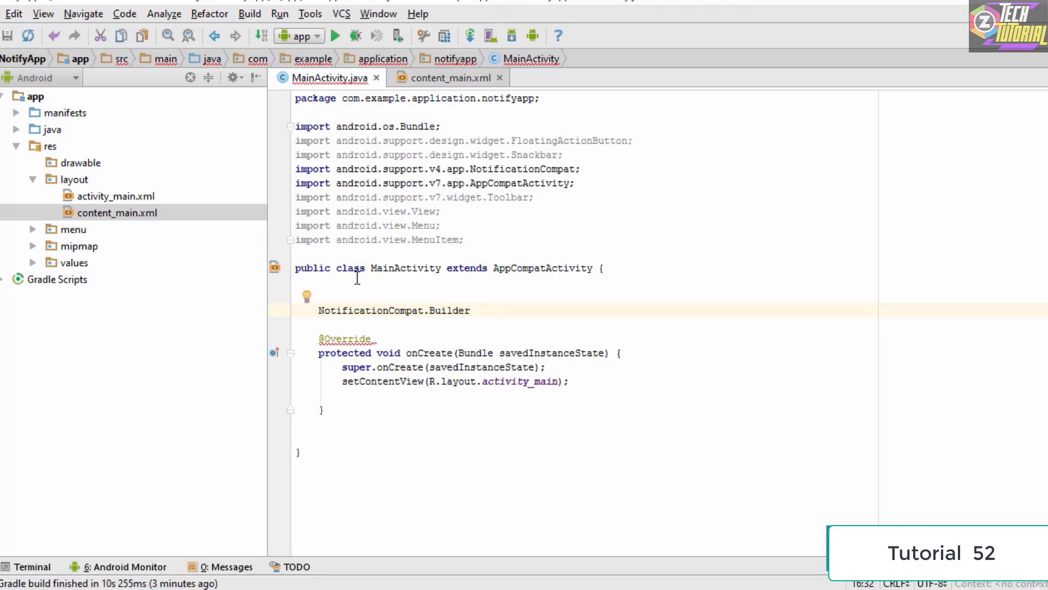
pyautogui.write('not')
pyautogui.write('ificatio')
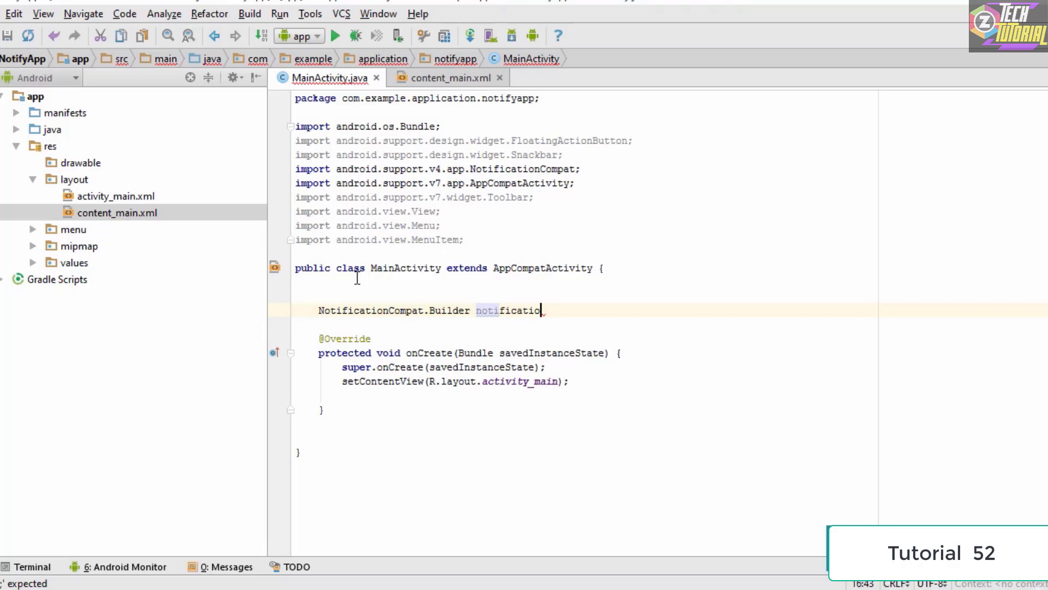
pyautogui.write('n;')
pyautogui.press('Return')
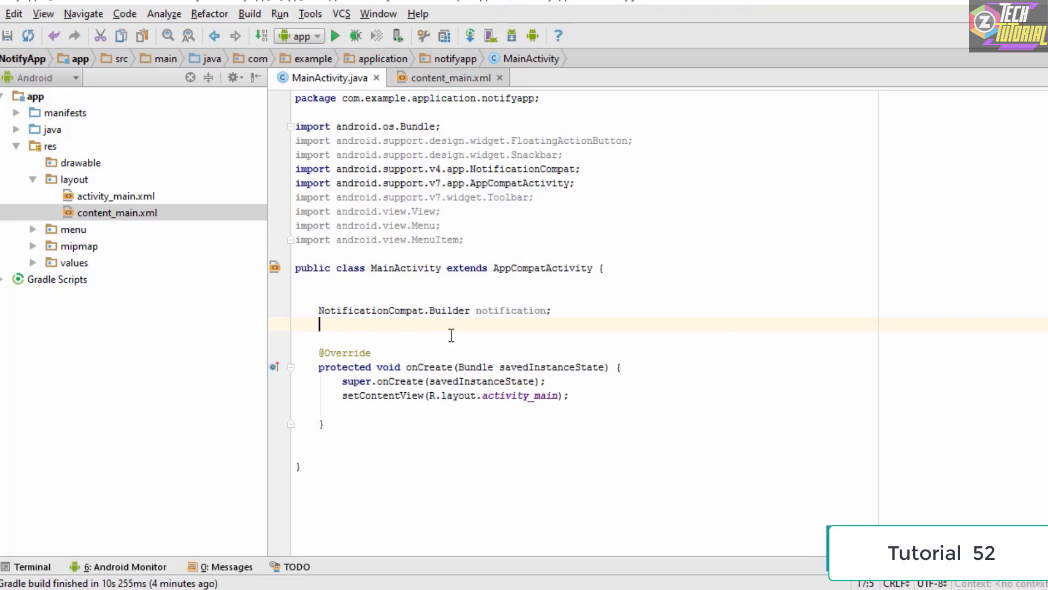
pyautogui.write('private ')
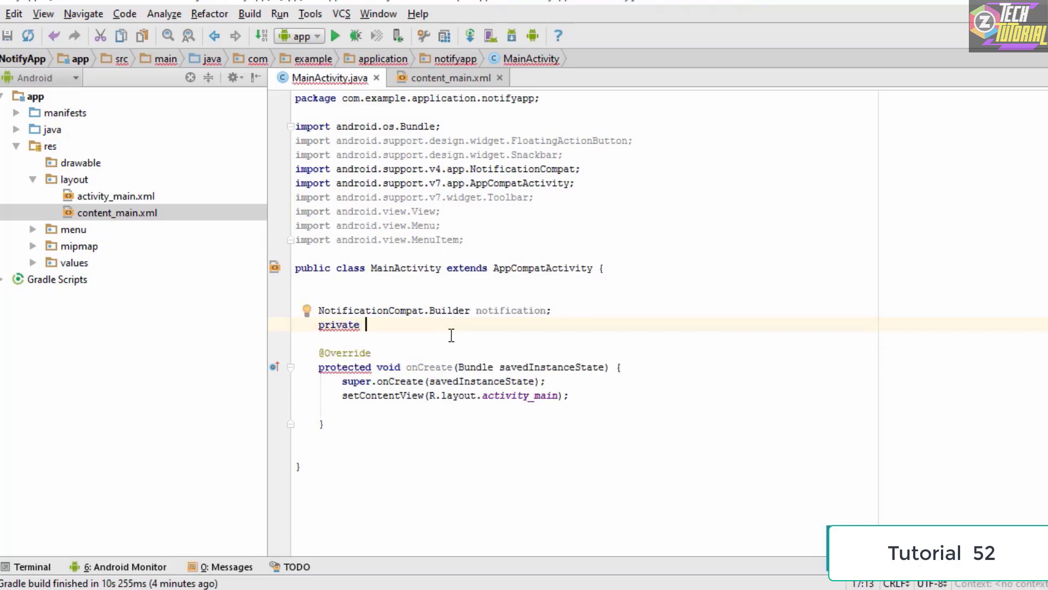
pyautogui.write('static fina')
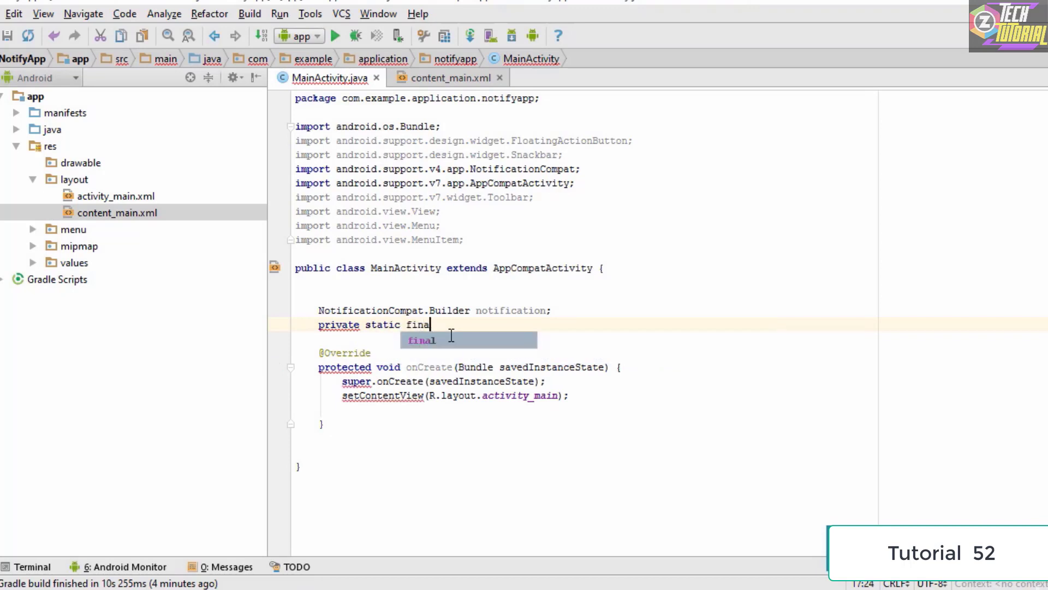
pyautogui.write('l ')
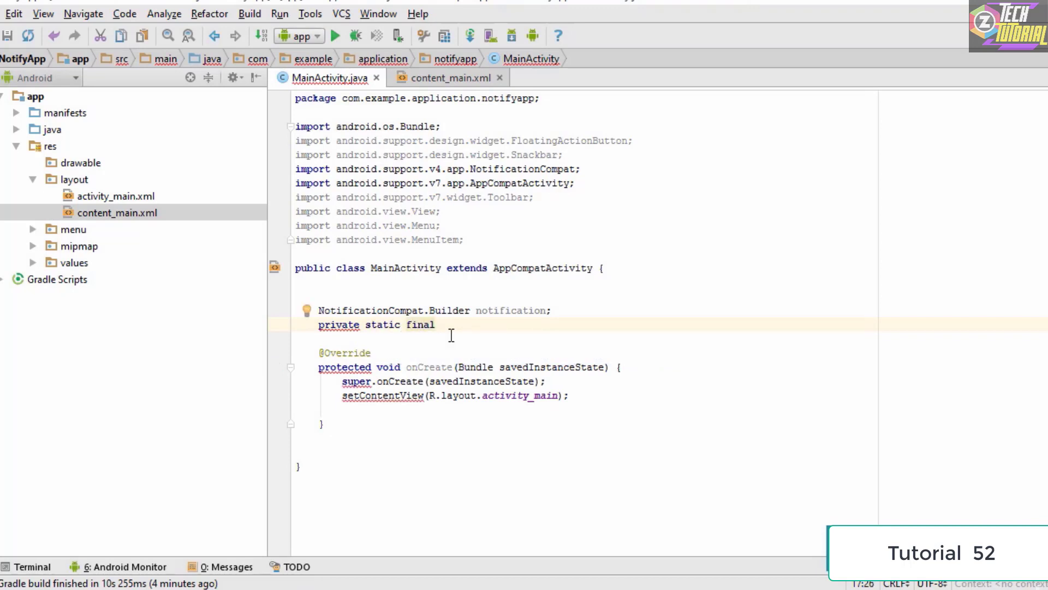
pyautogui.write('int ')
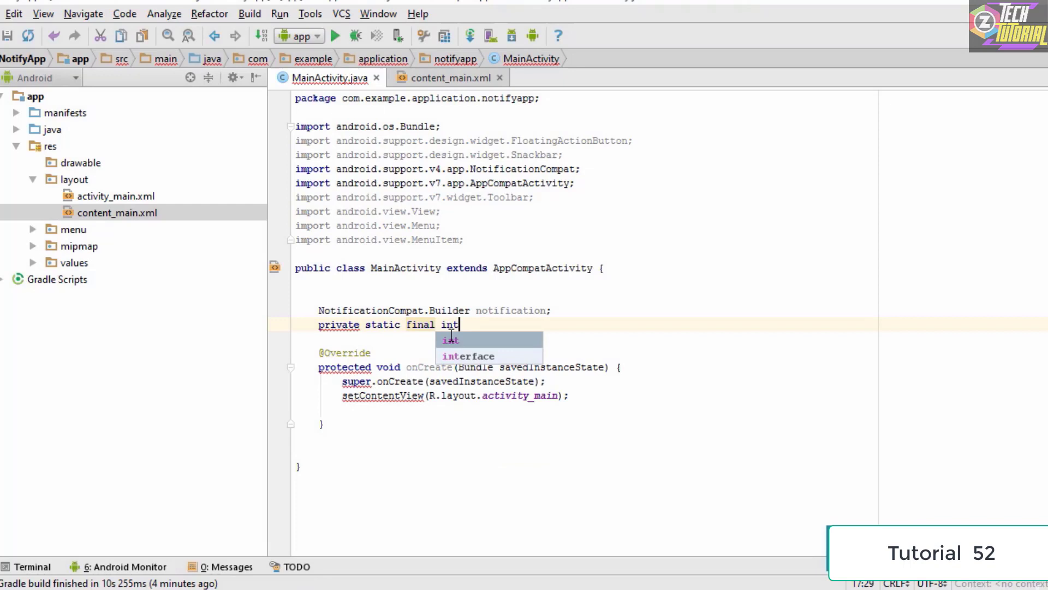
pyautogui.write('S')
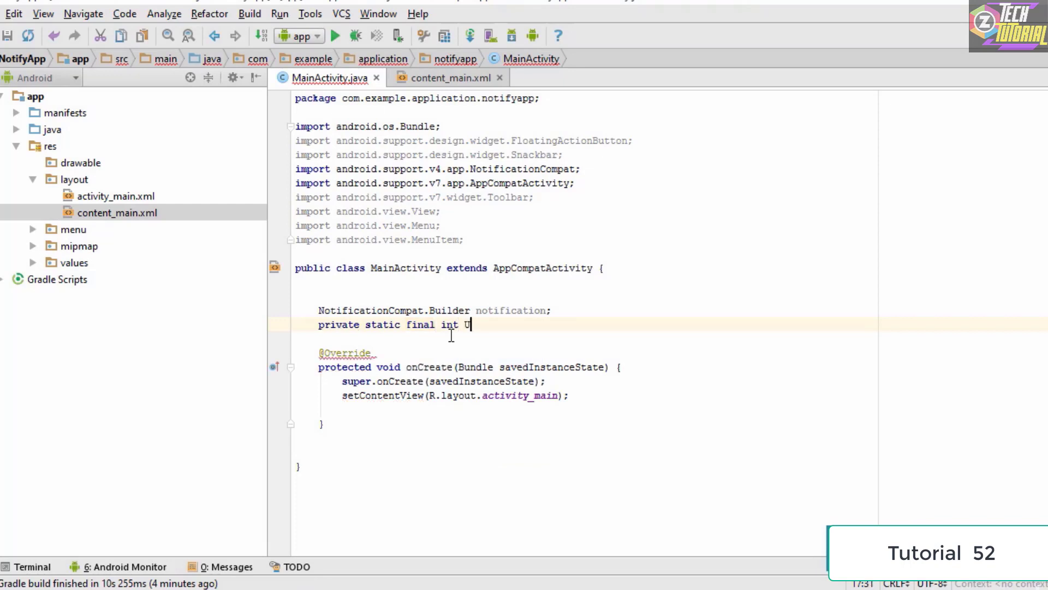
# - Write 'private static final int uniqueID=40111;', removing a stray character after int
pyautogui.press('BackSpace')
pyautogui.write('uniqueI')
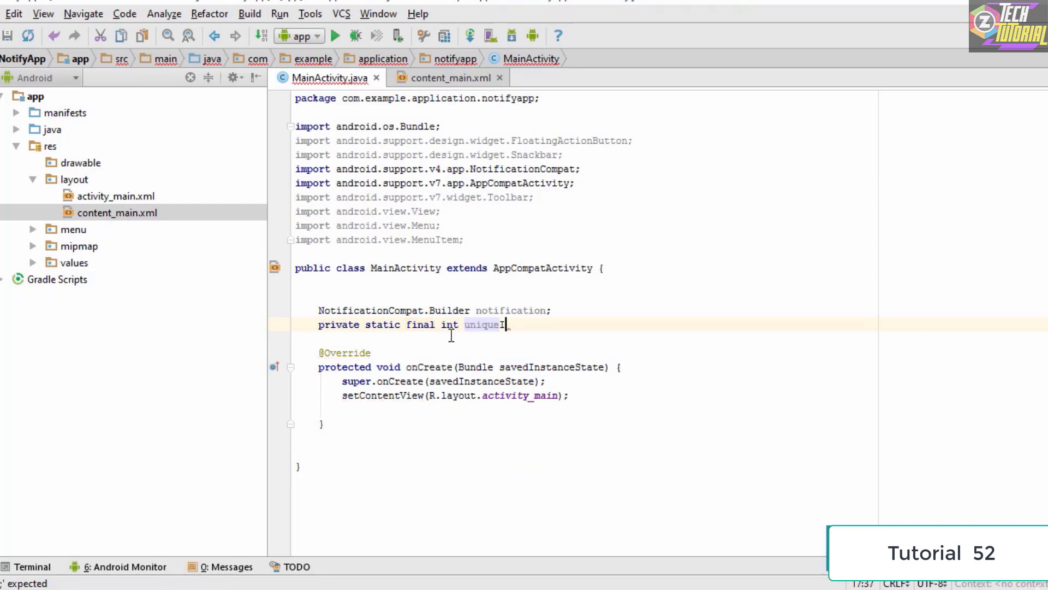
pyautogui.write('D=')
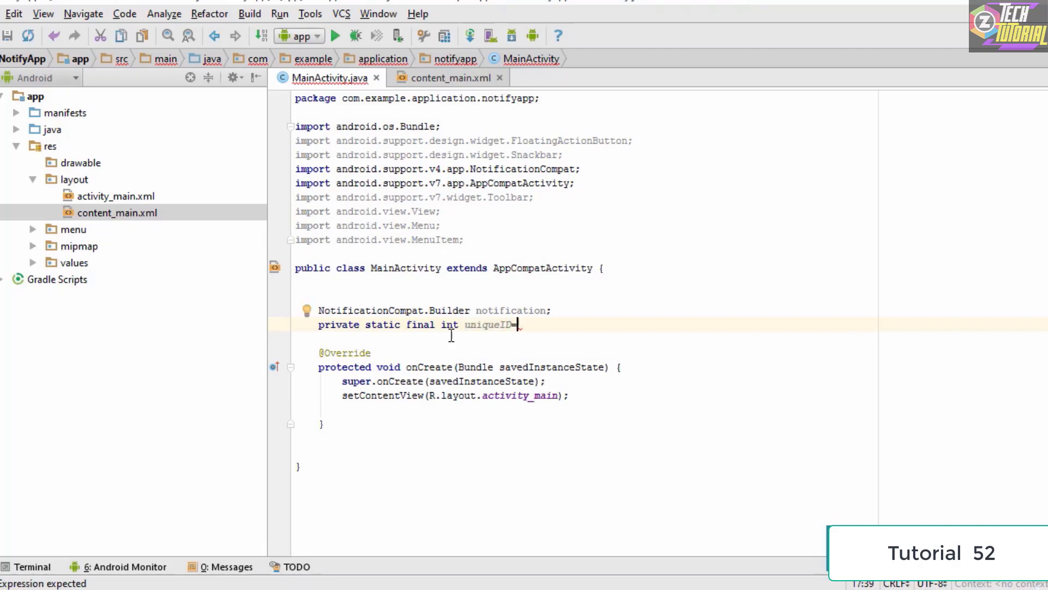
pyautogui.write('4011')
pyautogui.write('1;')
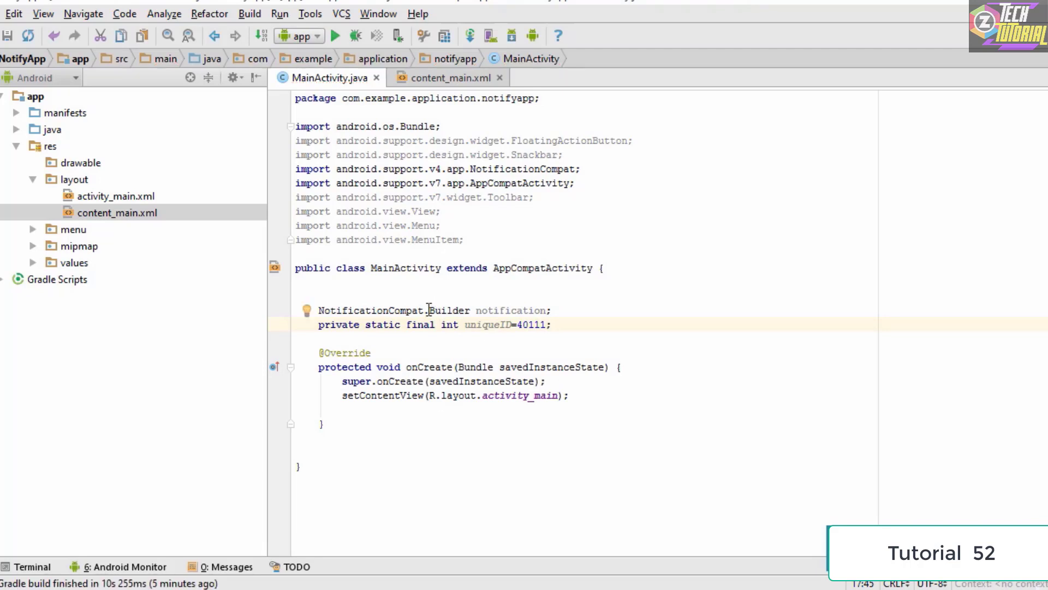
# - In onCreate, add 'notification = new NotificationCompat.Builder(this);' after setContentView, removing stray parentheses
pyautogui.click(595, 395)
pyautogui.press('Return')
pyautogui.press('Return')
pyautogui.write('n')
pyautogui.write('o')
pyautogui.press('Return')
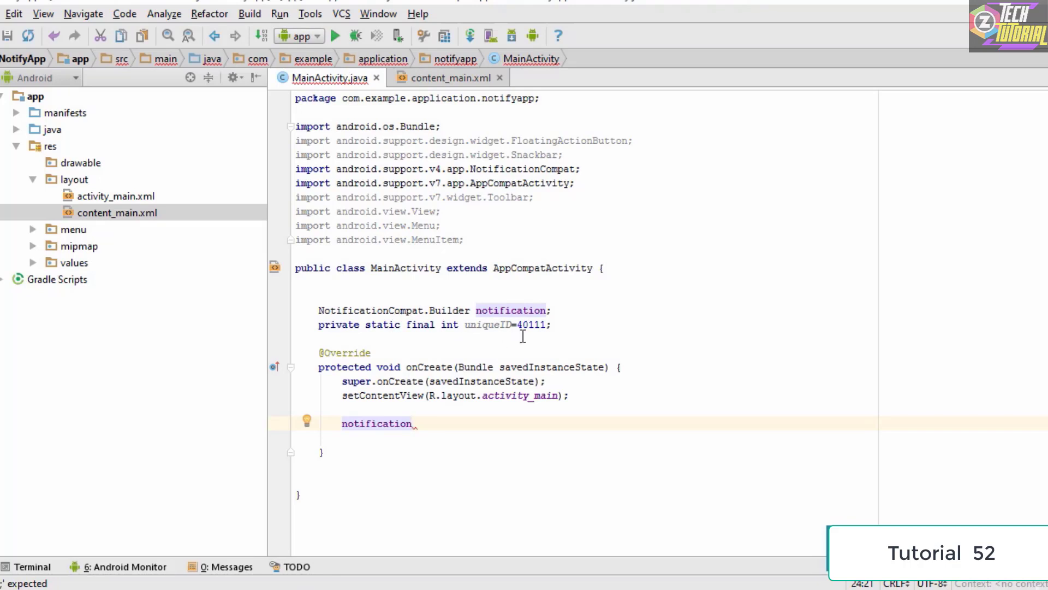
pyautogui.write(' =')
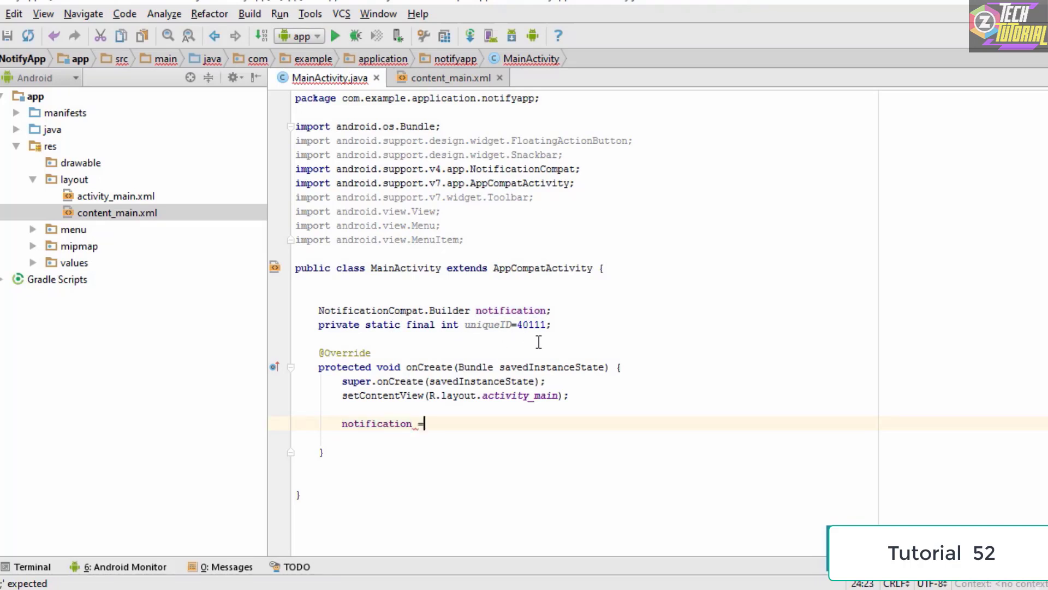
pyautogui.write(' new ')
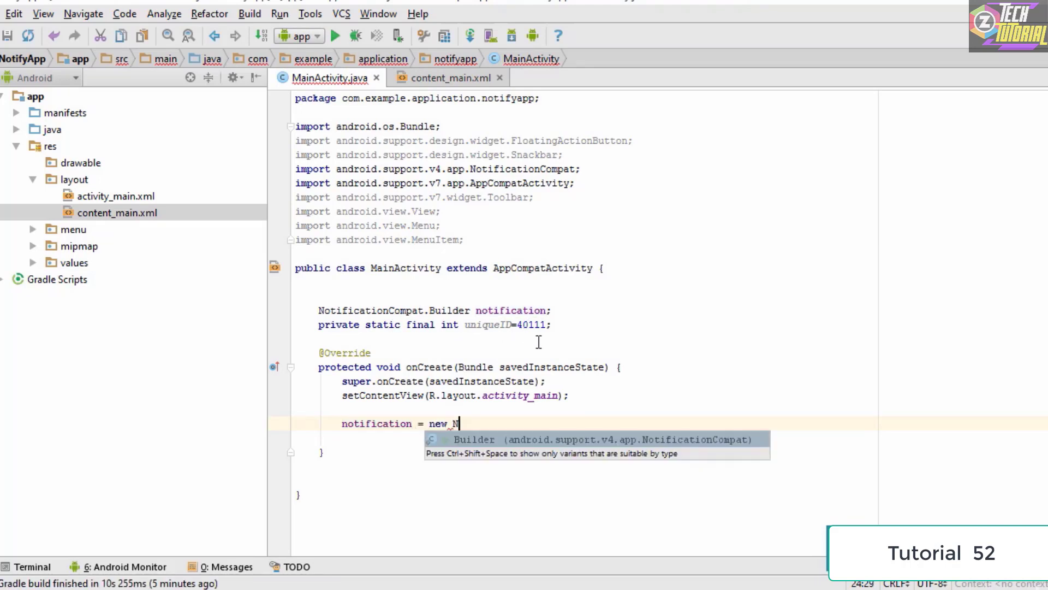
pyautogui.write('No')
pyautogui.press('Return')
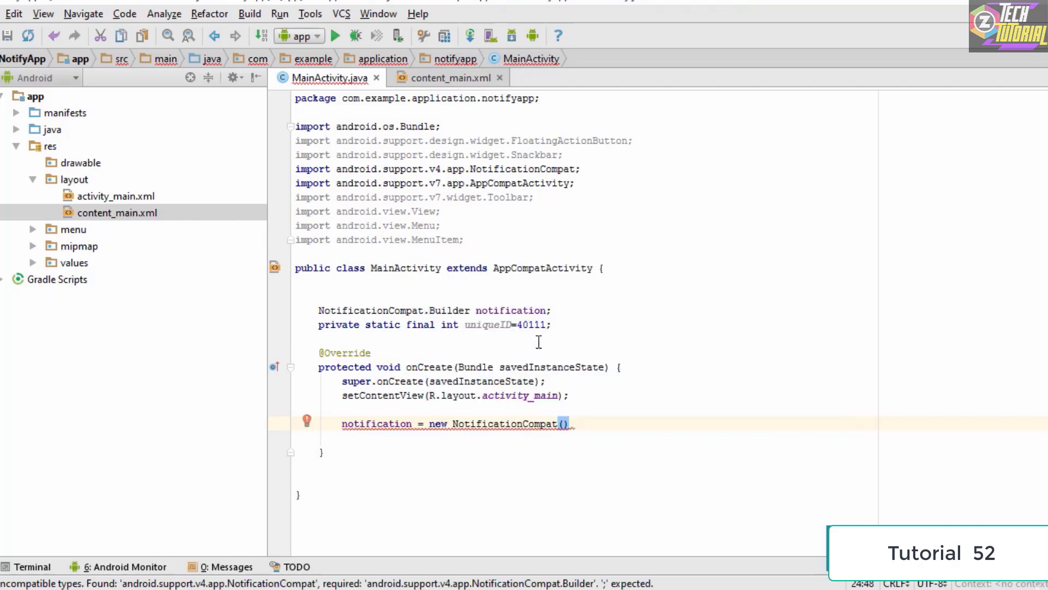
pyautogui.write('.Bu')
pyautogui.press('Return')
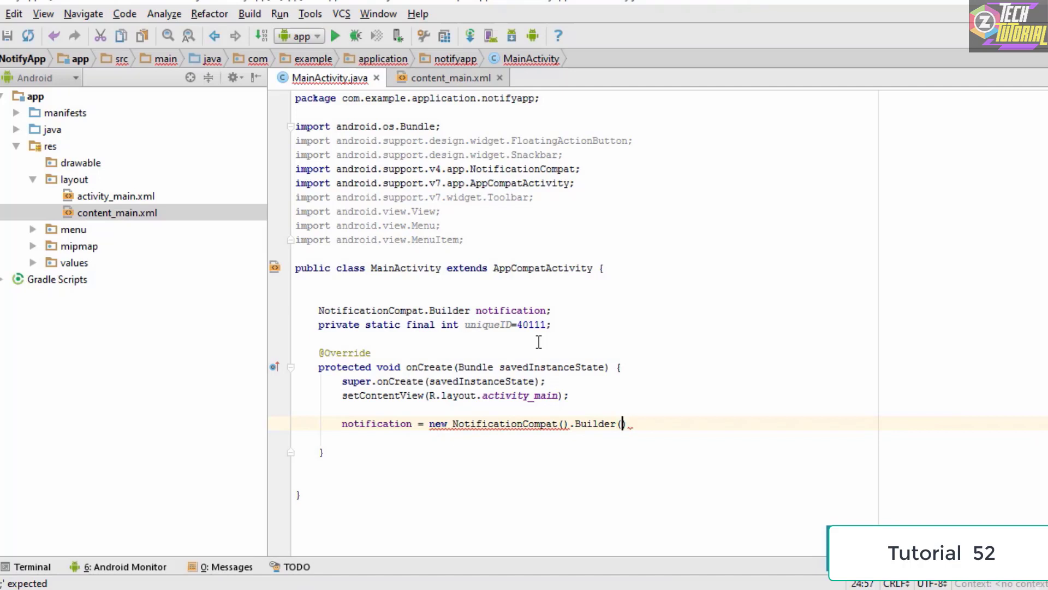
pyautogui.write('this);')
pyautogui.press('Left')
pyautogui.press('Left')
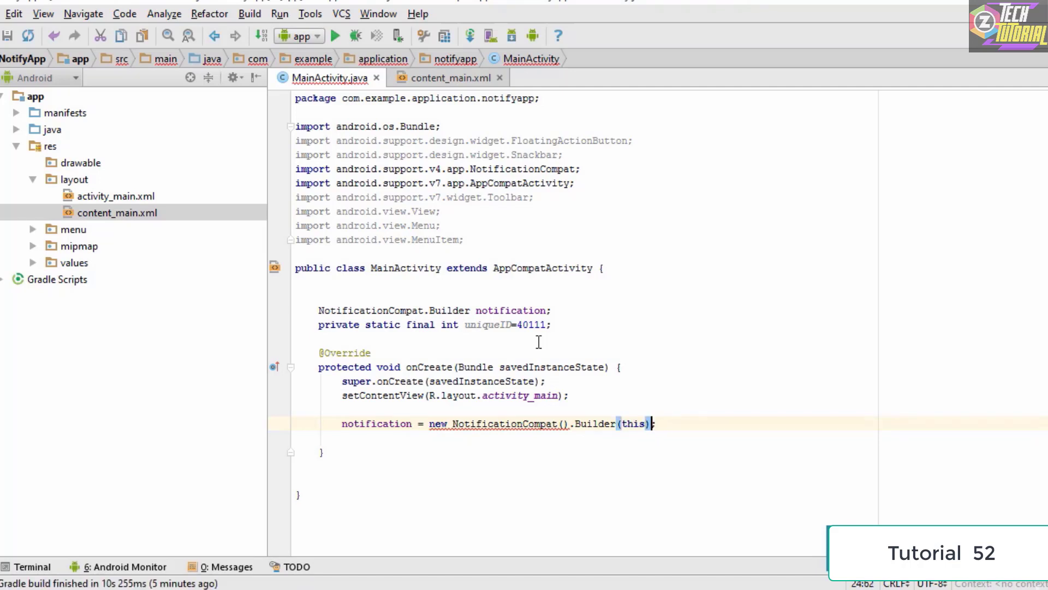
pyautogui.press('Left')
pyautogui.press('Left')
pyautogui.press('Left')
pyautogui.press('Left')
pyautogui.press('Left')
pyautogui.press('Left')
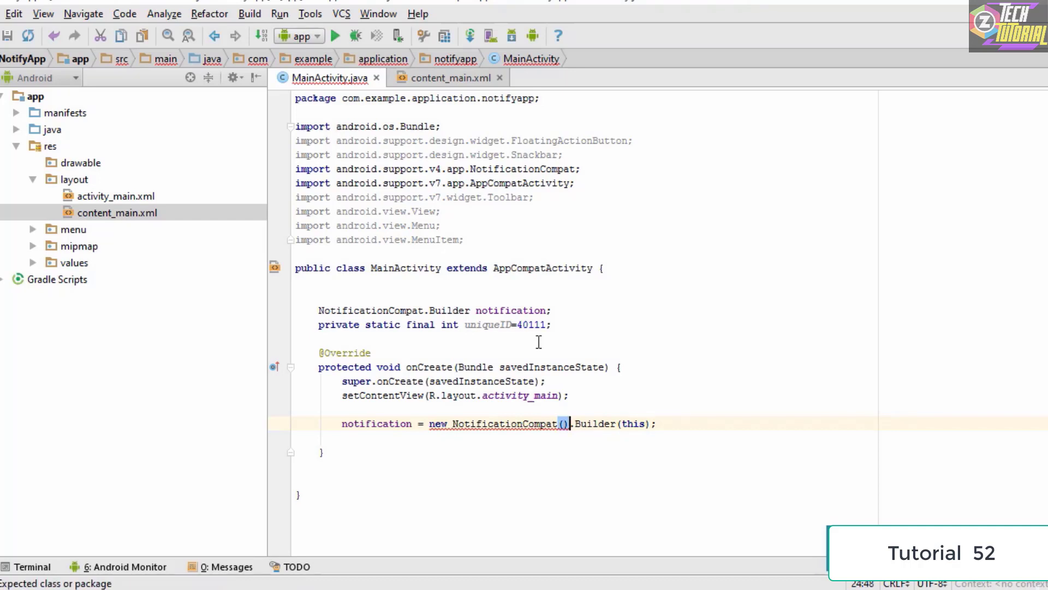
pyautogui.press('Delete')
pyautogui.press('BackSpace')
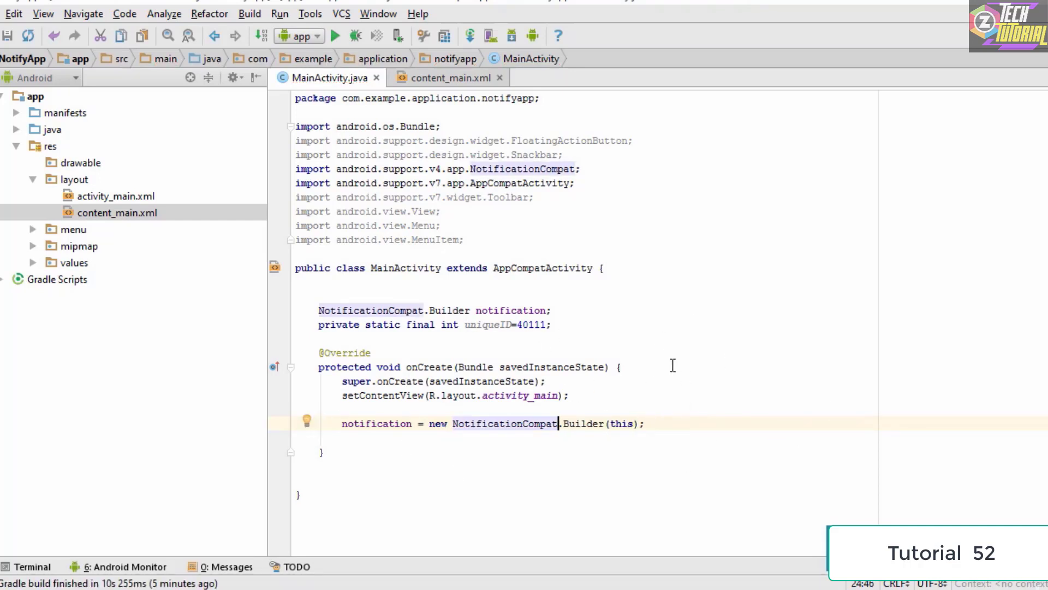
pyautogui.click(647, 424)
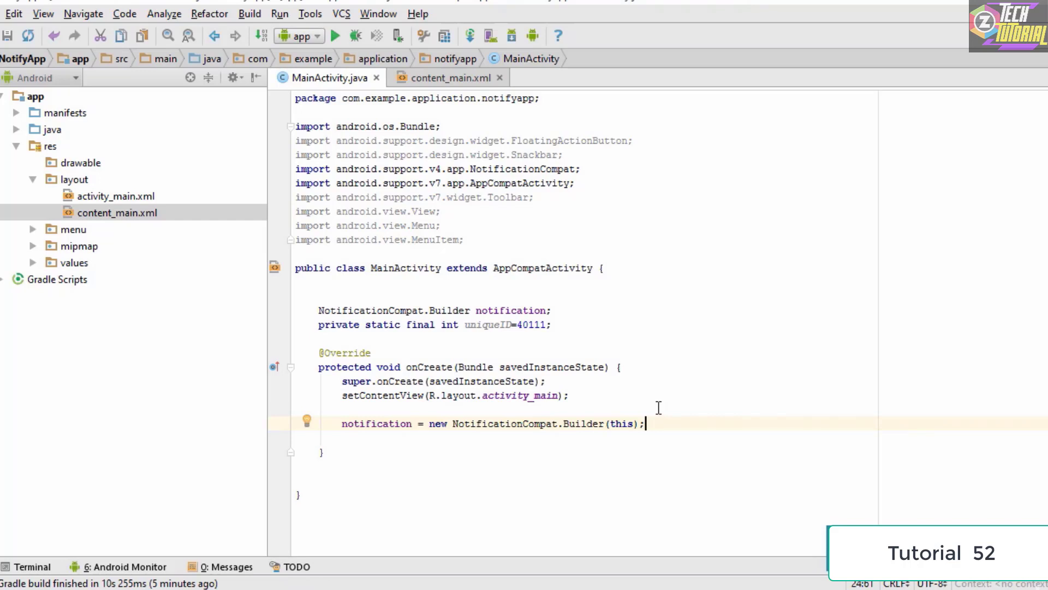
# - Add 'notification.setAutoCancel(true);' on a new line, leaving an empty line below
pyautogui.press('Return')
pyautogui.write('noti')
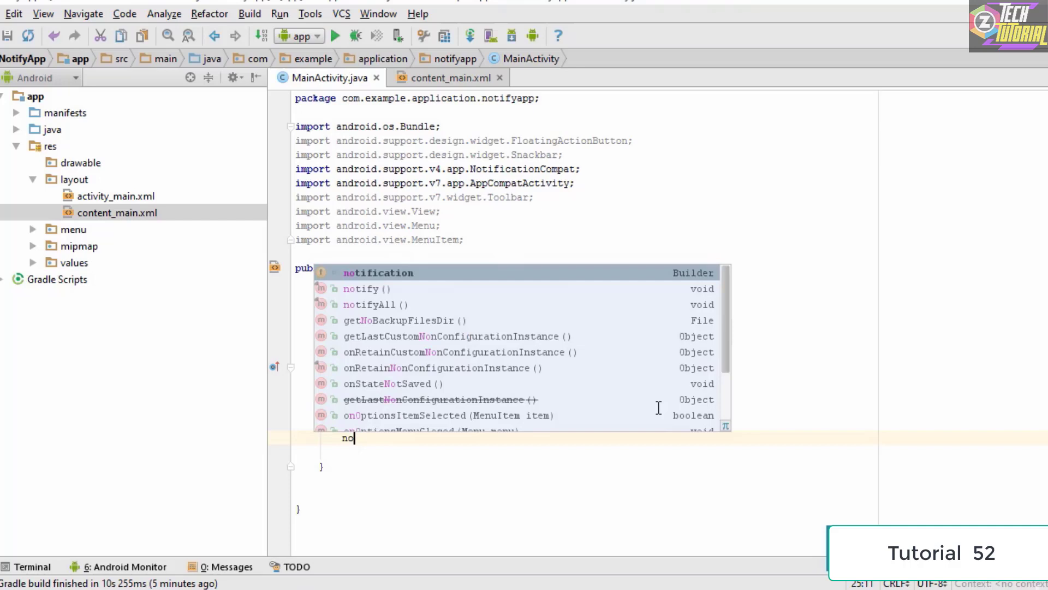
pyautogui.press('Return')
pyautogui.write('.s')
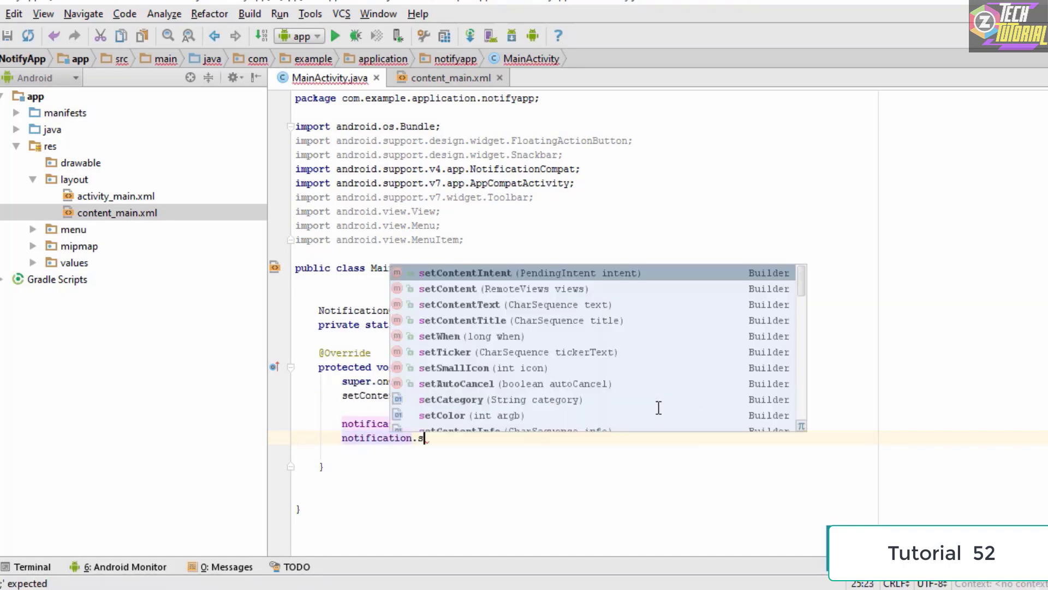
pyautogui.write('et')
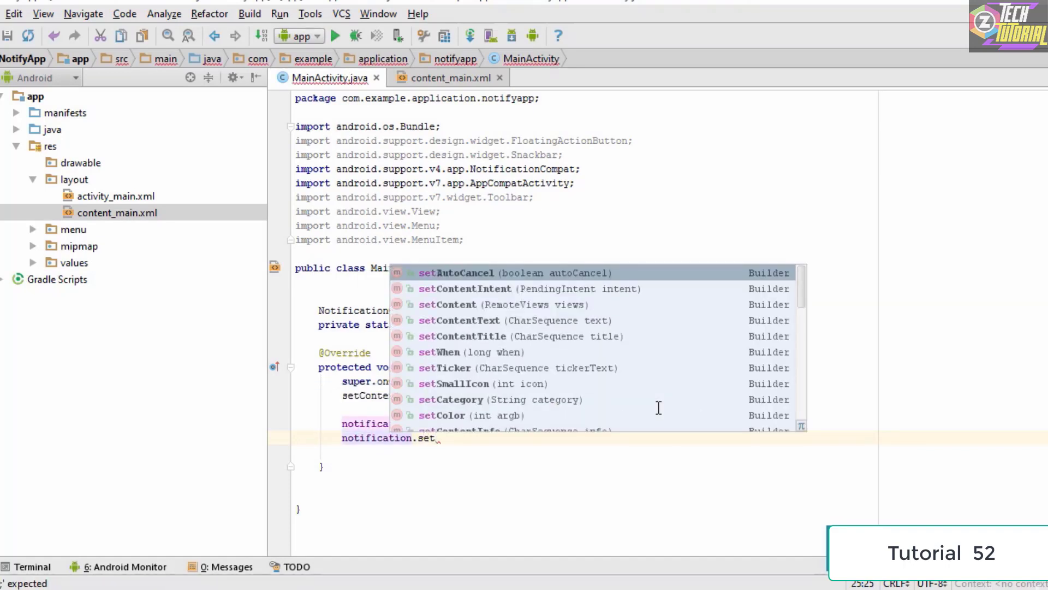
pyautogui.press('Return')
pyautogui.write('toCancel(t')
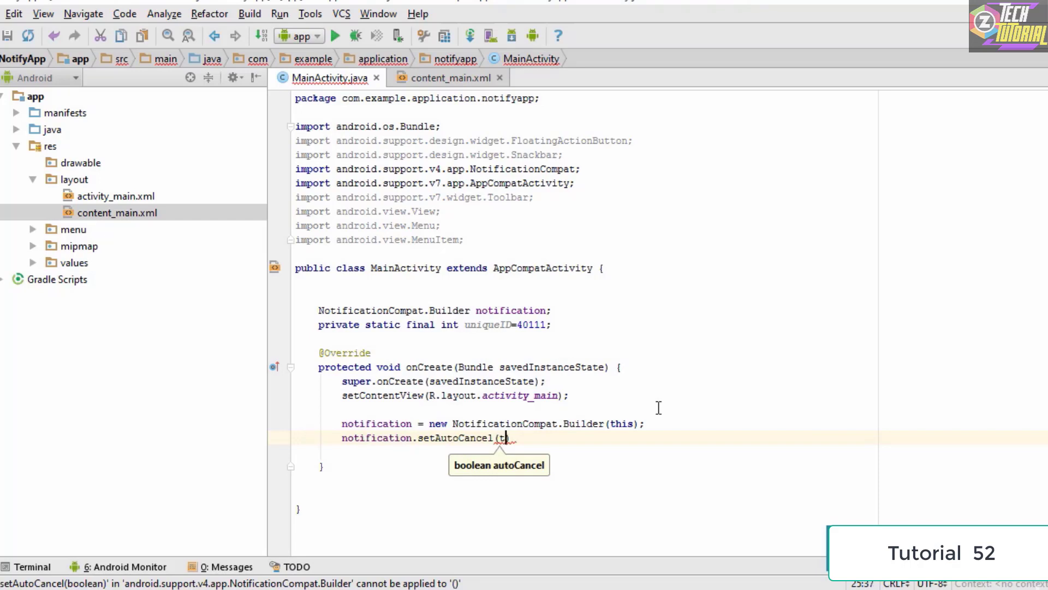
pyautogui.write('r')
pyautogui.press('Return')
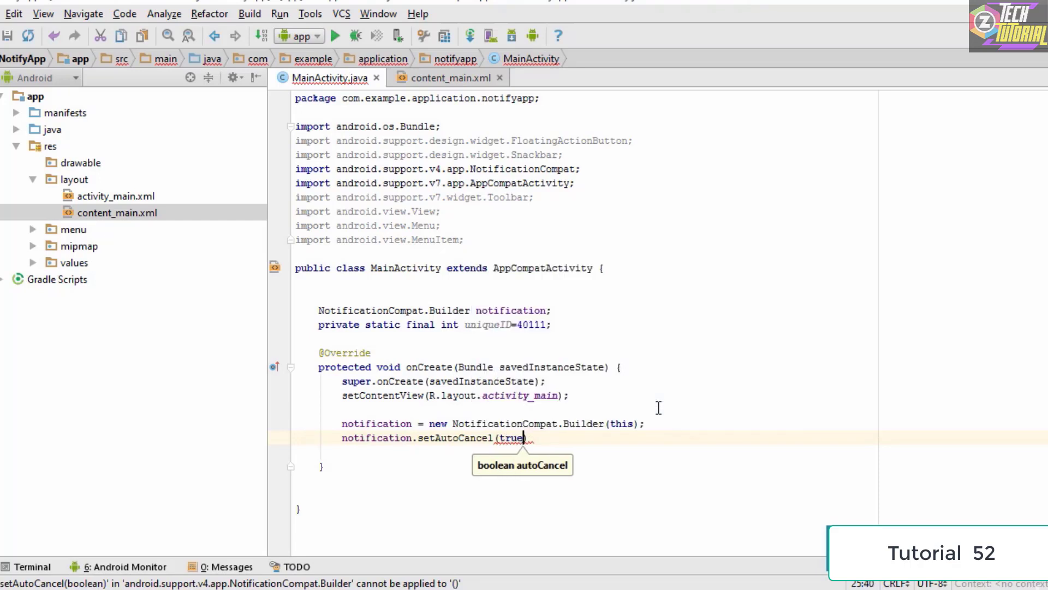
pyautogui.write(';')
pyautogui.press('Return')
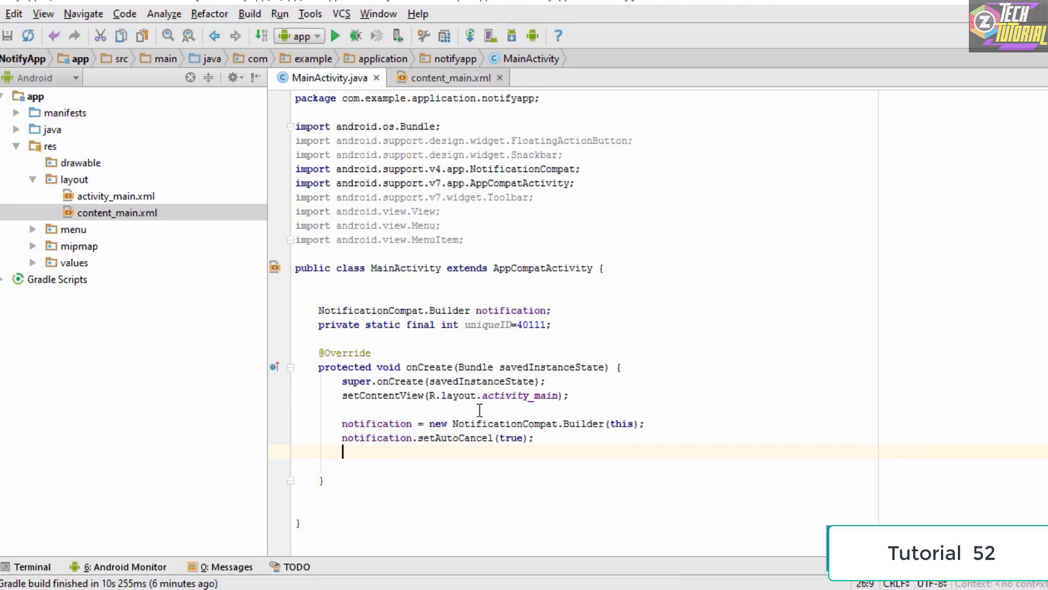
# - Open content_main.xml and select the Notify Me button to check its onClick handler
pyautogui.click(436, 84)
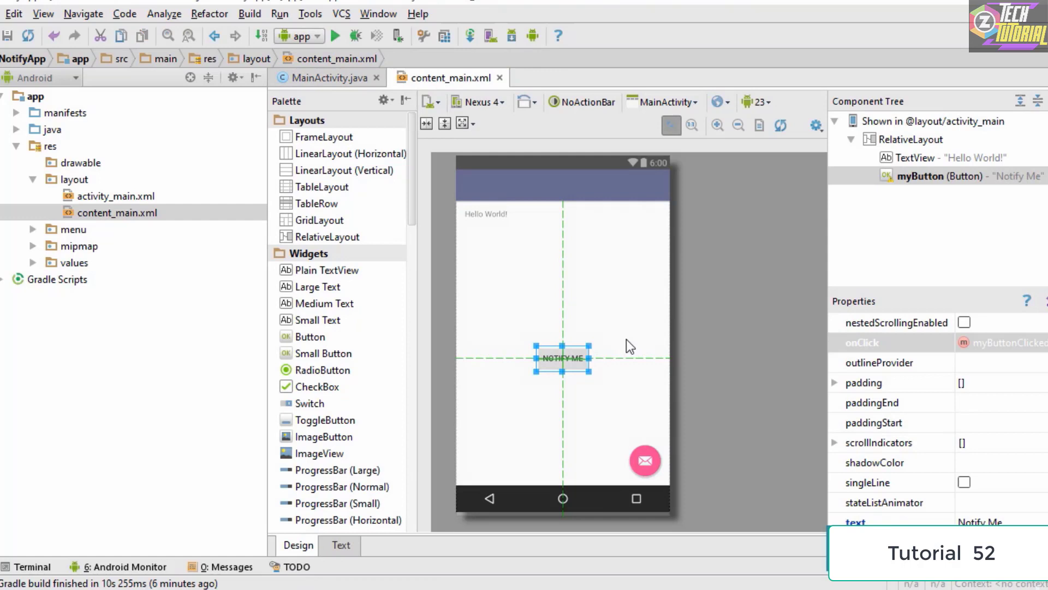
pyautogui.click(611, 330)
pyautogui.click(564, 361)
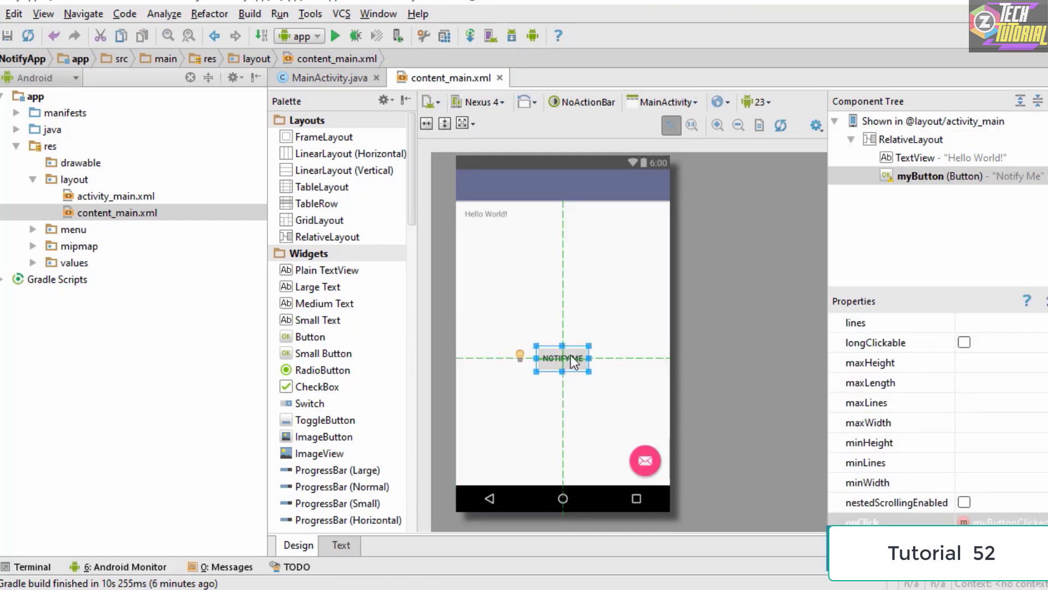
pyautogui.scroll(-1, 980, 473)
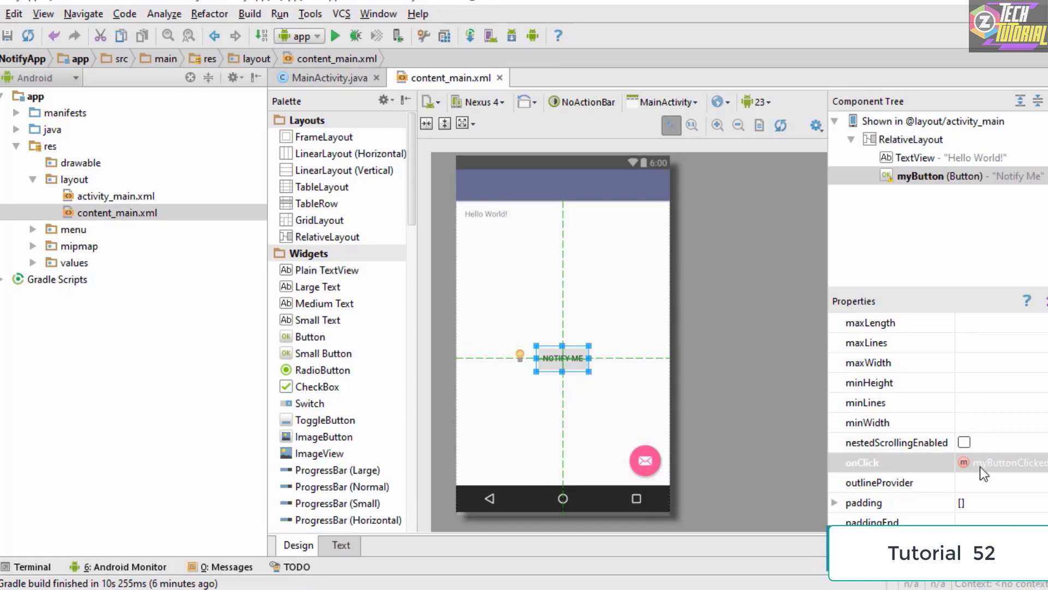
# - Switch back to the MainActivity.java code editor
pyautogui.click(326, 78)
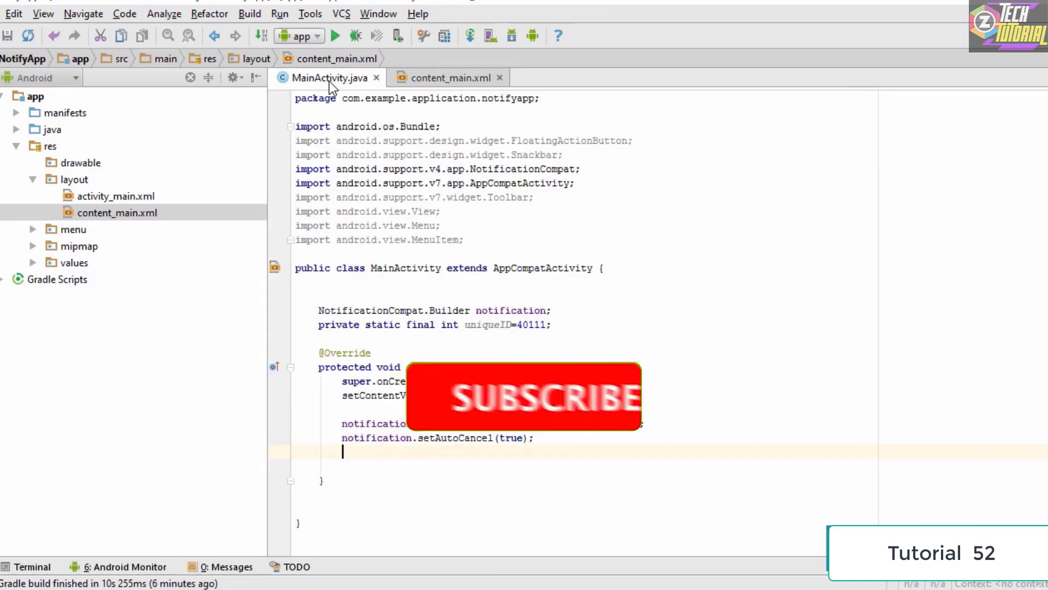